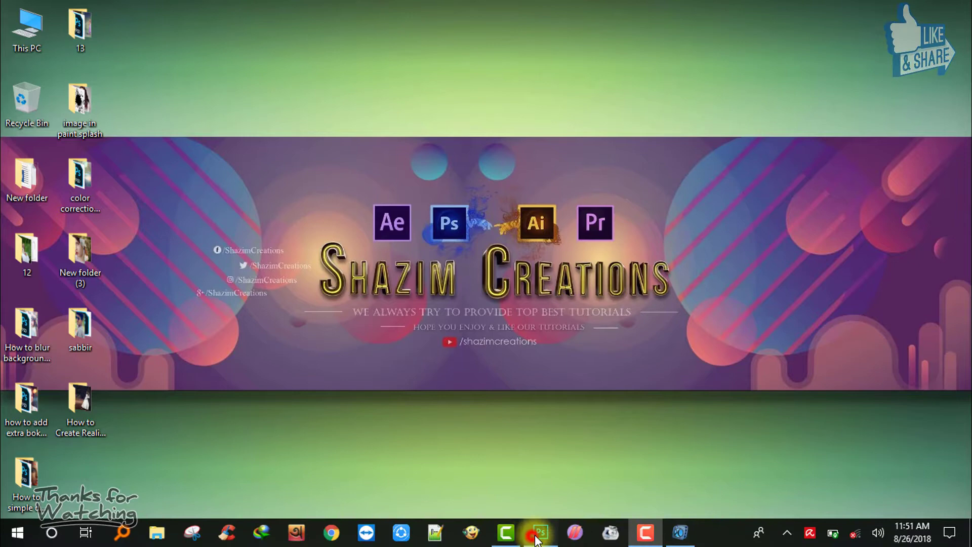
Open wedding-white-dress-in-autumn-forest-girl-beautiful.jpg in Photoshop through File > Open
{"action": "left_click", "coordinate": [536, 540]}
{"action": "left_click", "coordinate": [39, 8]}
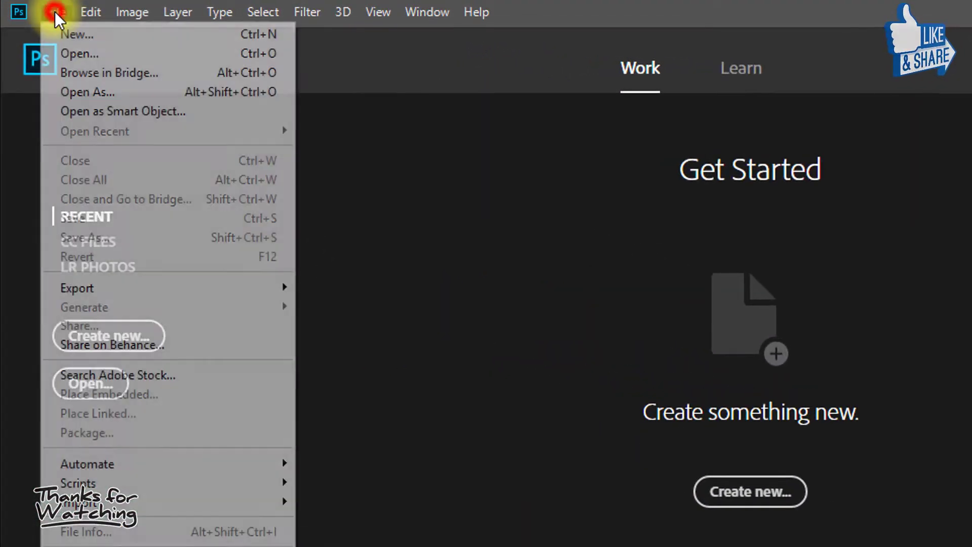
{"action": "left_click", "coordinate": [60, 53]}
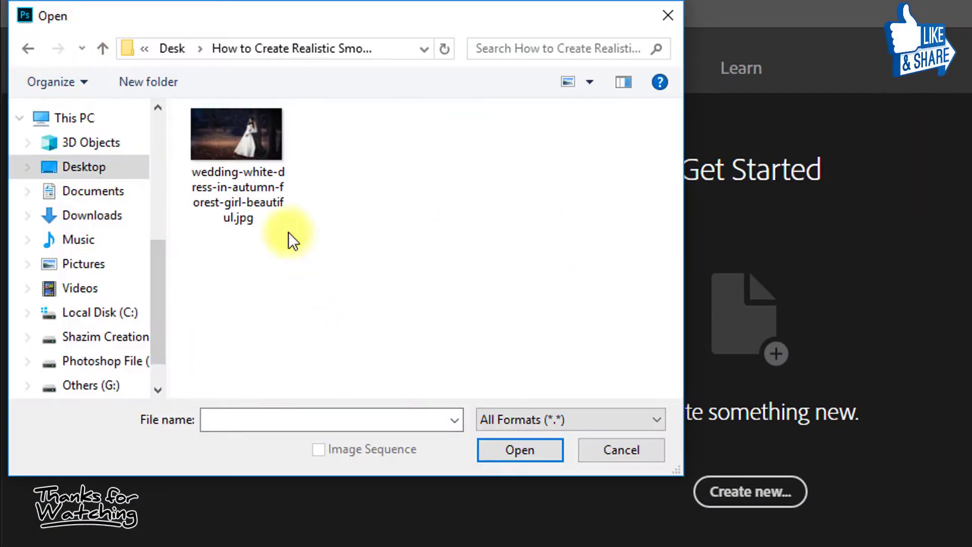
{"action": "left_click", "coordinate": [239, 168]}
{"action": "left_click", "coordinate": [491, 447]}
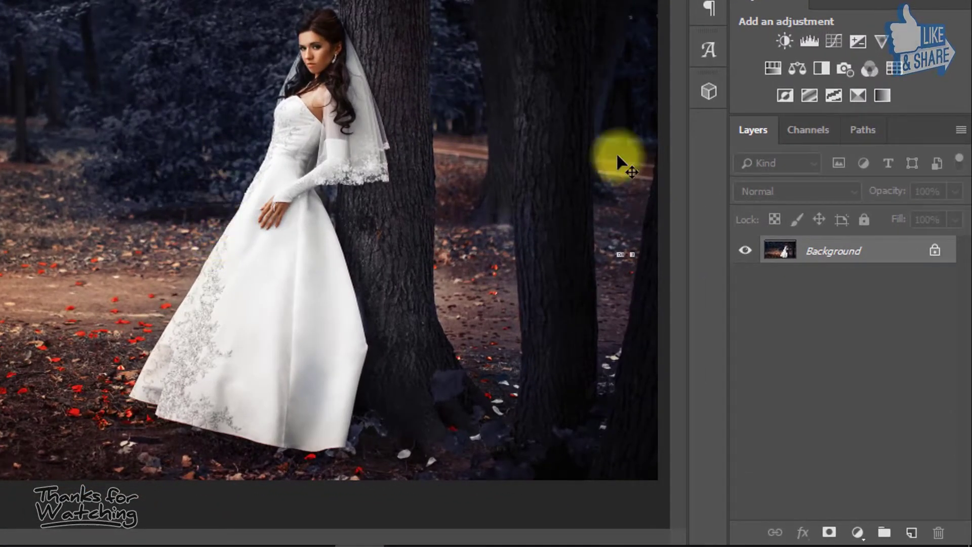
Duplicate the Background layer with Ctrl+J and rename the copy 'Add GLOW'
{"action": "key", "text": "ctrl+j"}
{"action": "key", "text": "ctrl+j"}
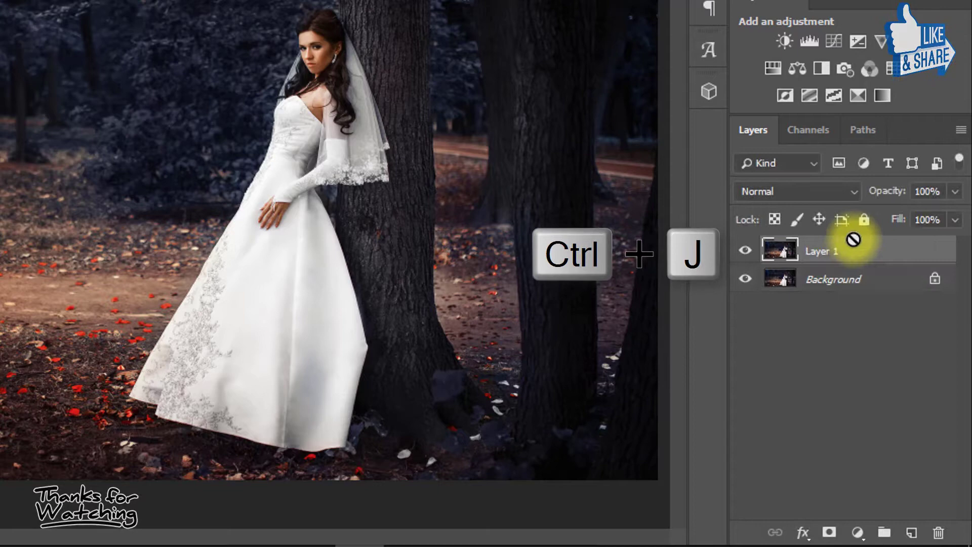
{"action": "double_click", "coordinate": [825, 251]}
{"action": "type", "text": "Add GLOW"}
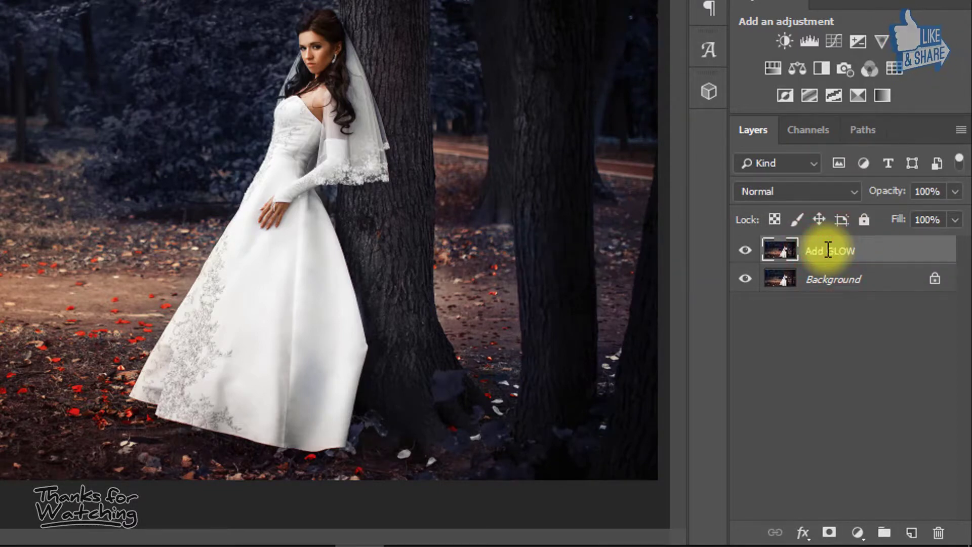
{"action": "key", "text": "Return"}
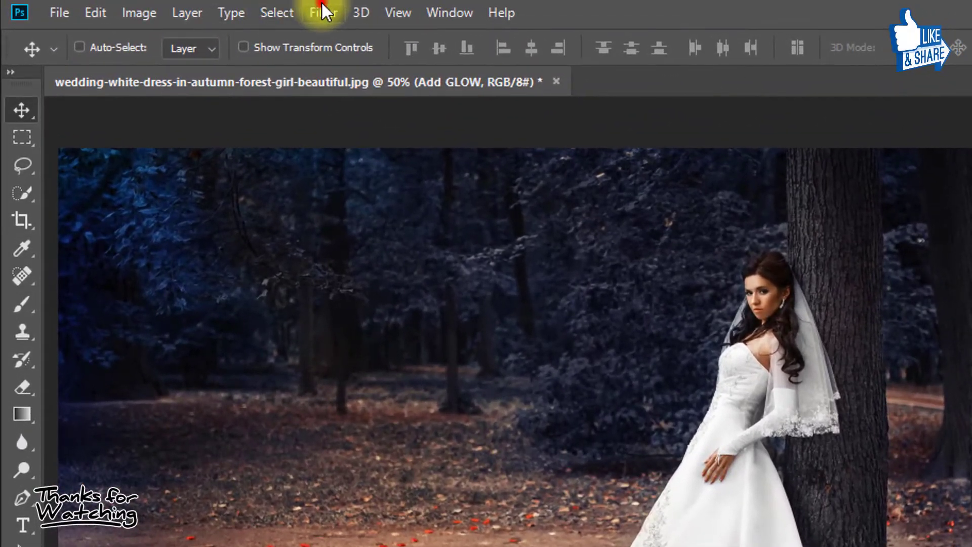
Apply a Gaussian Blur with a 15-pixel radius to the Add GLOW layer
{"action": "left_click", "coordinate": [216, 9]}
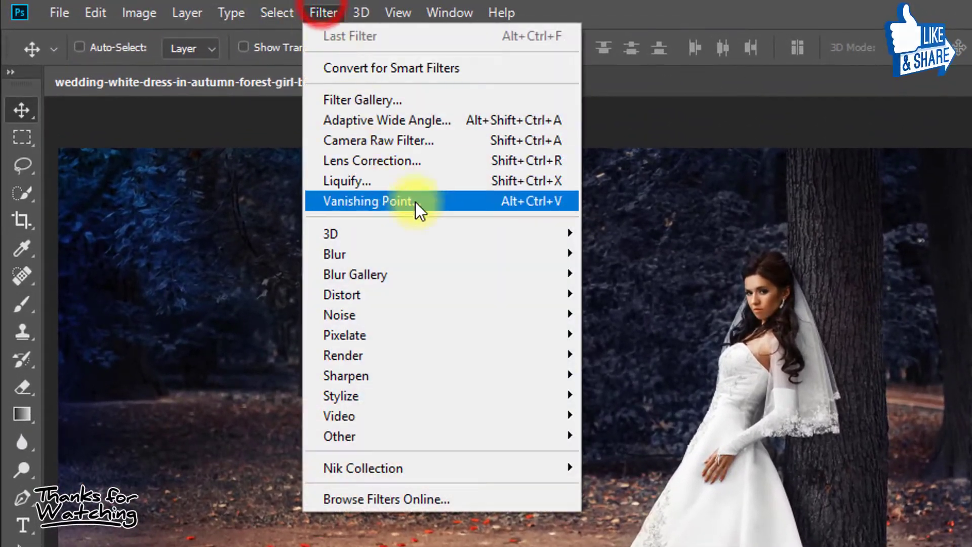
{"action": "left_click", "coordinate": [495, 254]}
{"action": "left_click", "coordinate": [653, 335]}
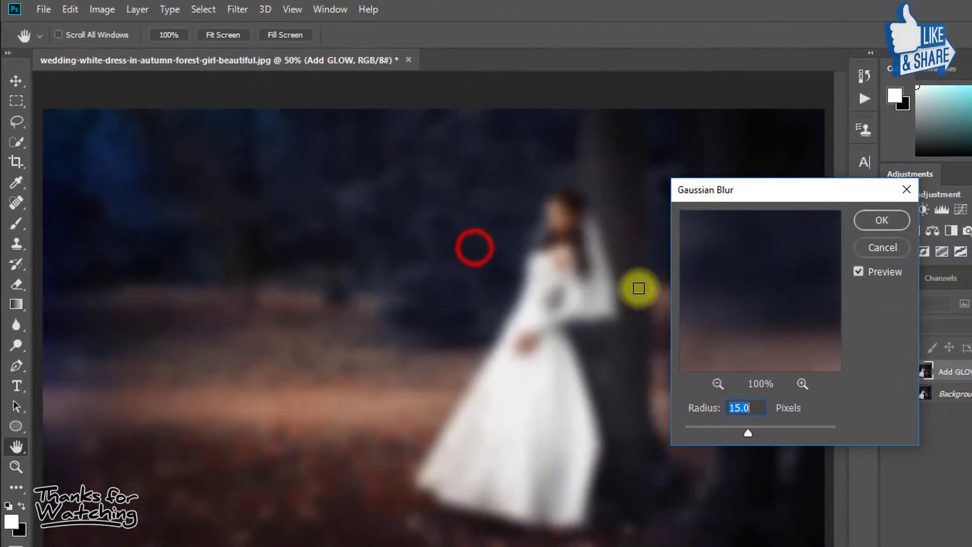
{"action": "left_click_drag", "start_coordinate": [756, 409], "coordinate": [720, 408]}
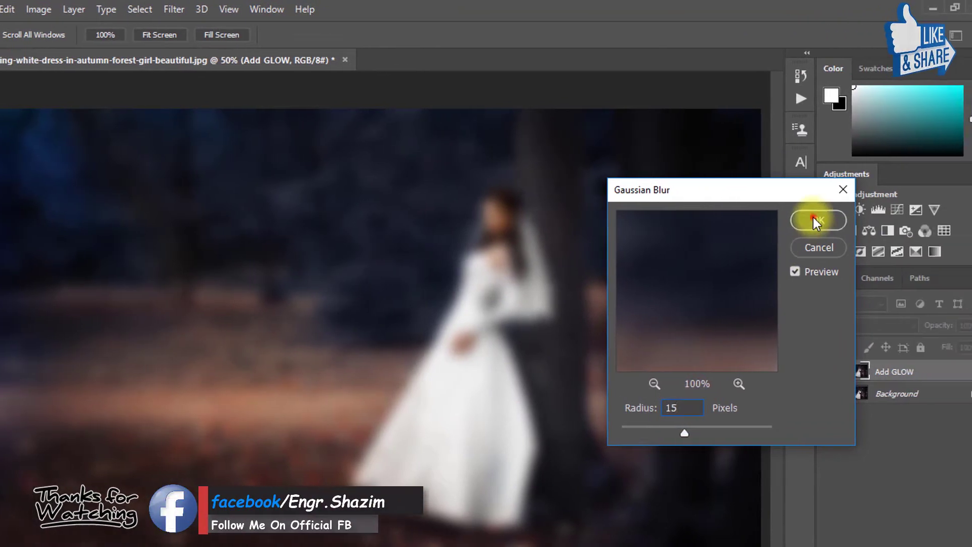
{"action": "left_click", "coordinate": [882, 220]}
Blend the Add GLOW layer in Soft Light at 66% opacity
{"action": "left_click", "coordinate": [810, 333]}
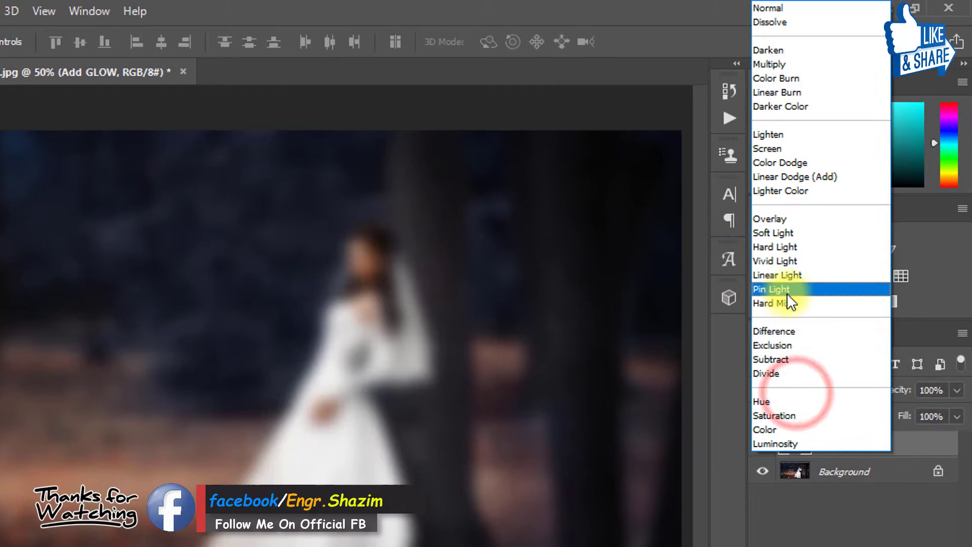
{"action": "left_click", "coordinate": [817, 232]}
{"action": "left_click_drag", "start_coordinate": [894, 397], "coordinate": [868, 399]}
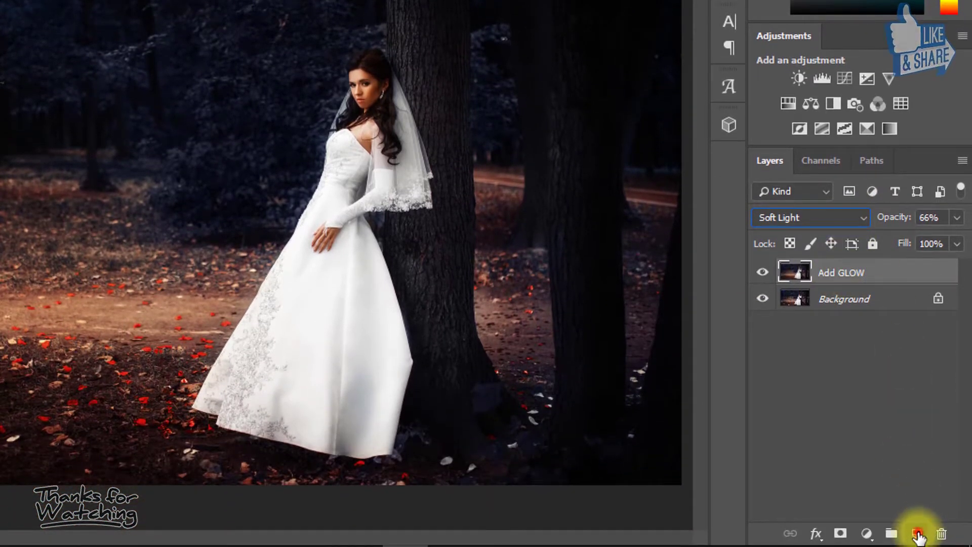
Create a new empty layer above Add GLOW and name it 'ADD VIGNETTE'
{"action": "left_click", "coordinate": [917, 534]}
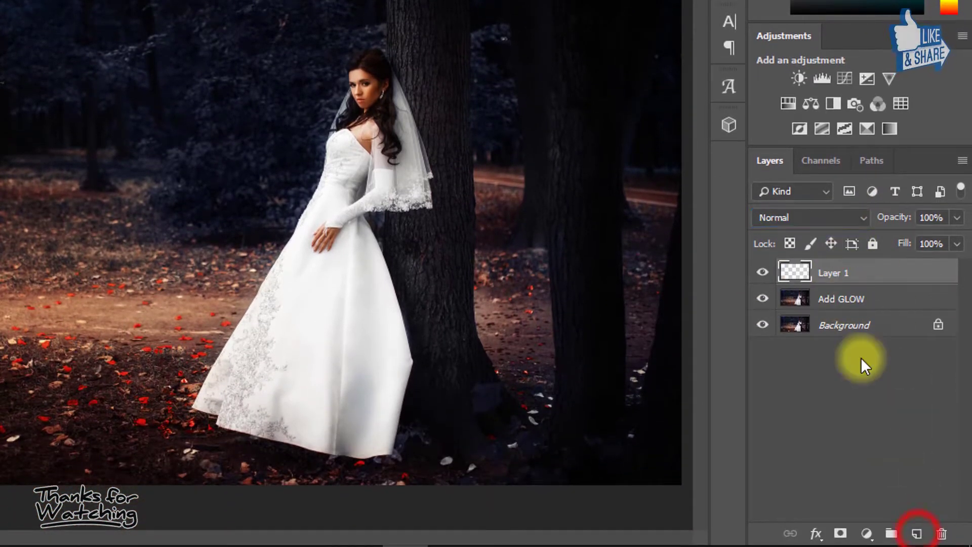
{"action": "left_click", "coordinate": [839, 275]}
{"action": "type", "text": "ADD VIGNETTE"}
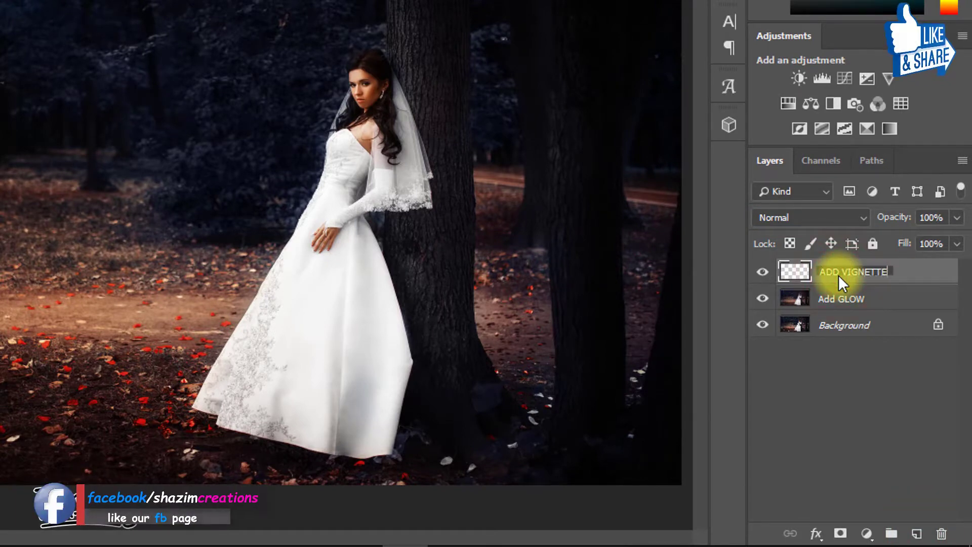
{"action": "key", "text": "Return"}
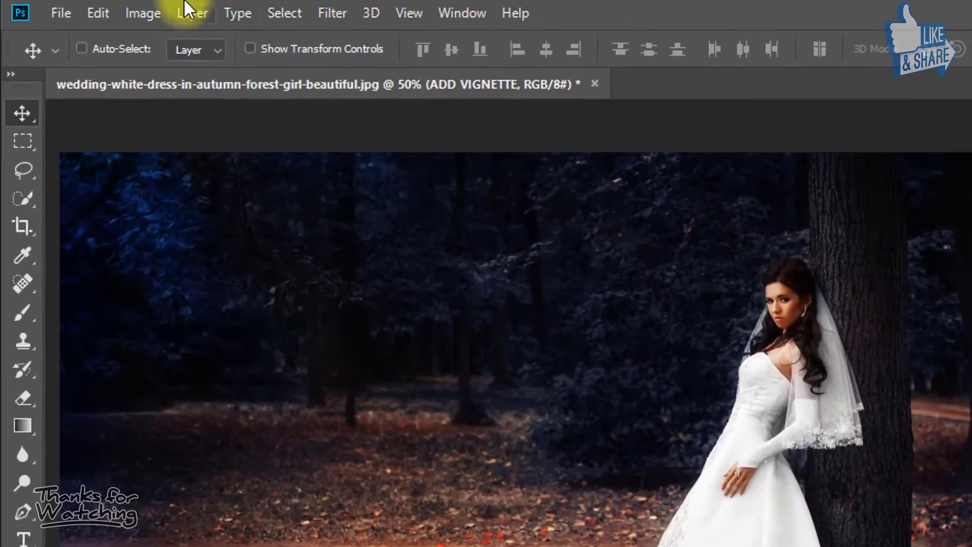
Fill the ADD VIGNETTE layer with 50% Gray in Normal mode at 100% opacity
{"action": "left_click", "coordinate": [67, 9]}
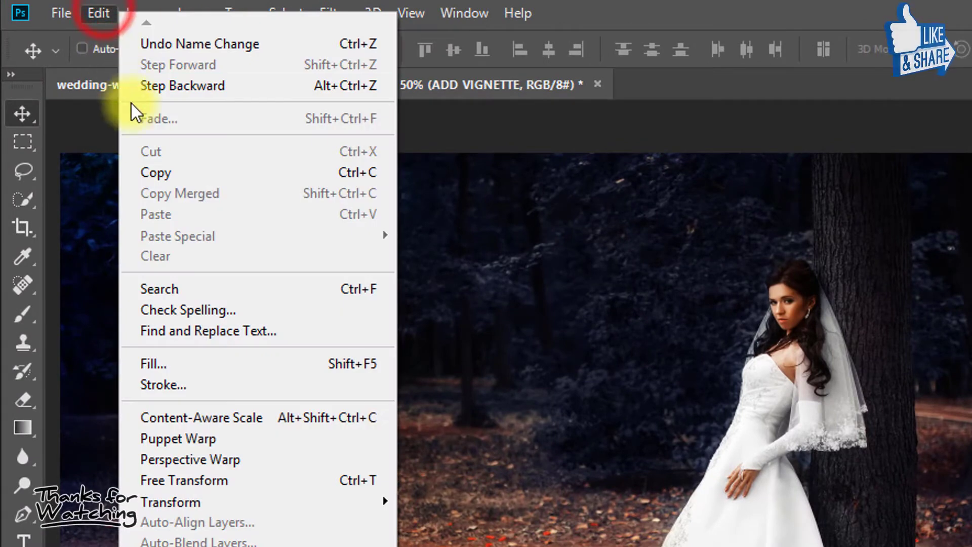
{"action": "left_click", "coordinate": [162, 364]}
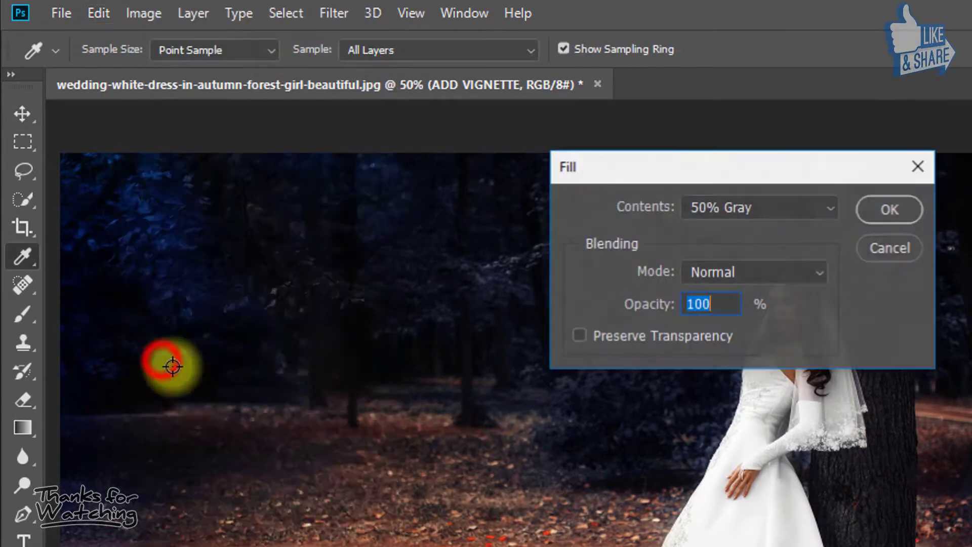
{"action": "left_click", "coordinate": [735, 203]}
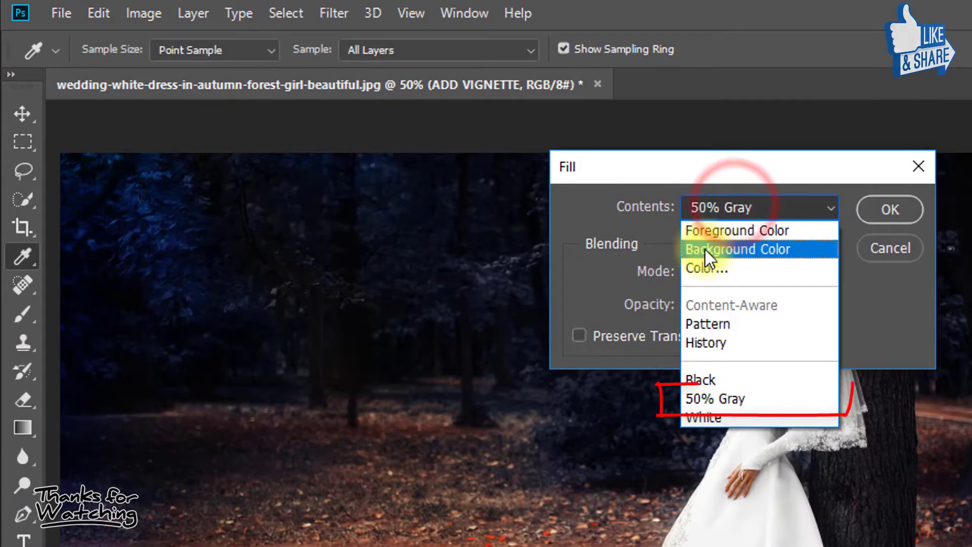
{"action": "left_click", "coordinate": [711, 249]}
{"action": "left_click", "coordinate": [721, 210]}
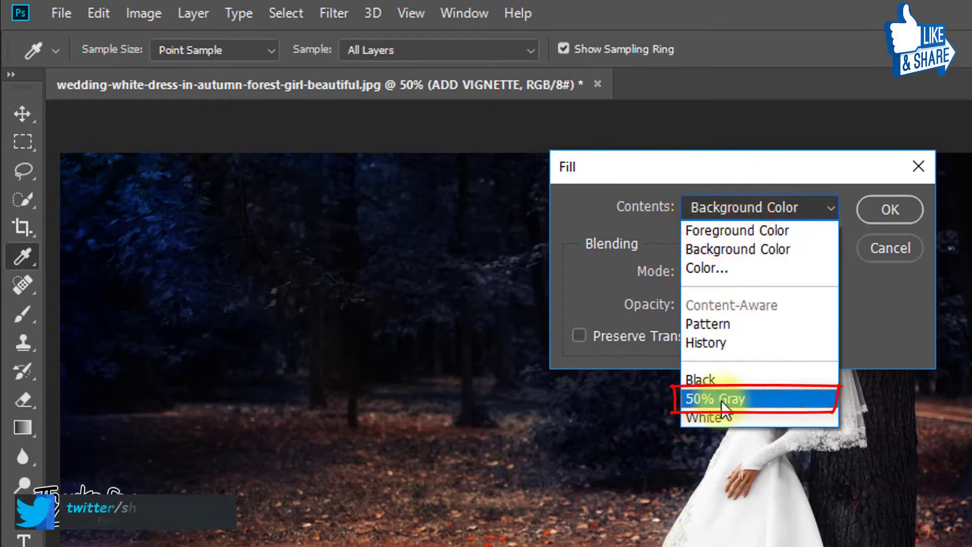
{"action": "left_click", "coordinate": [747, 399]}
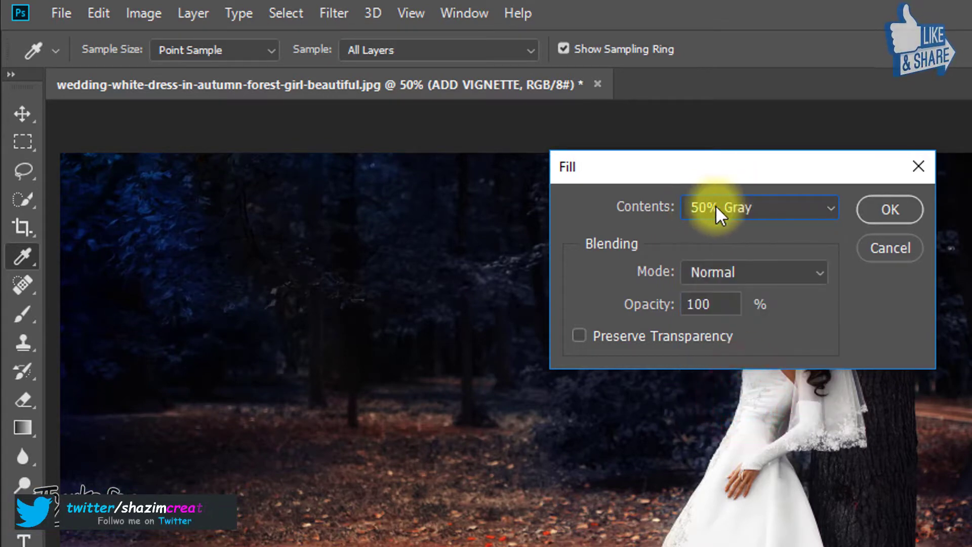
{"action": "left_click_drag", "start_coordinate": [716, 169], "coordinate": [416, 301]}
{"action": "left_click", "coordinate": [570, 339]}
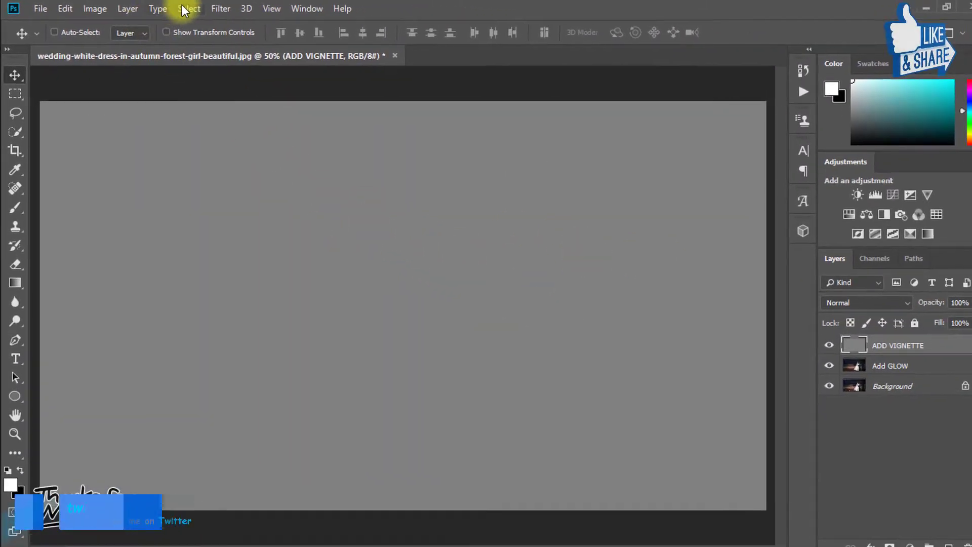
Add a Lens Correction vignette (Amount -100, Midpoint +10) to ADD VIGNETTE and blend it as Hard Light
{"action": "left_click", "coordinate": [217, 8]}
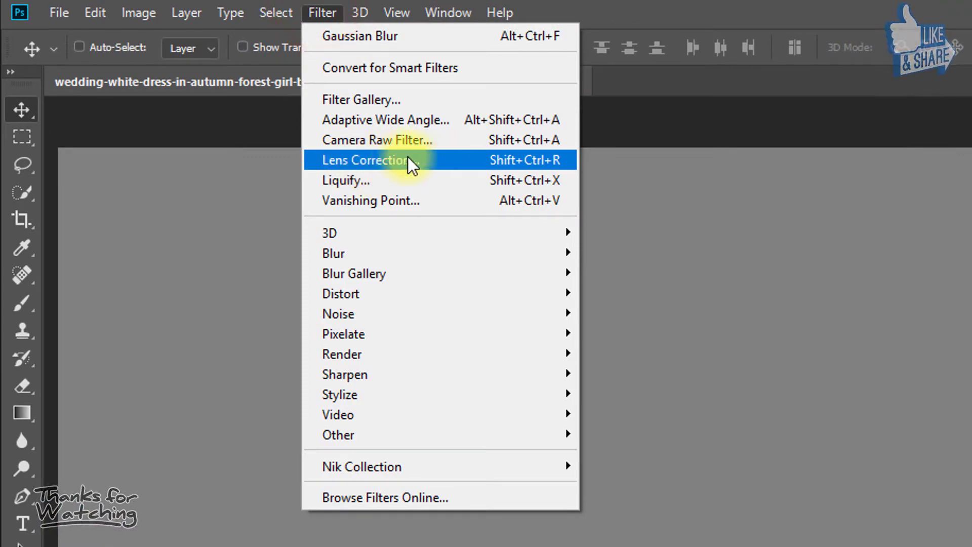
{"action": "left_click", "coordinate": [440, 160]}
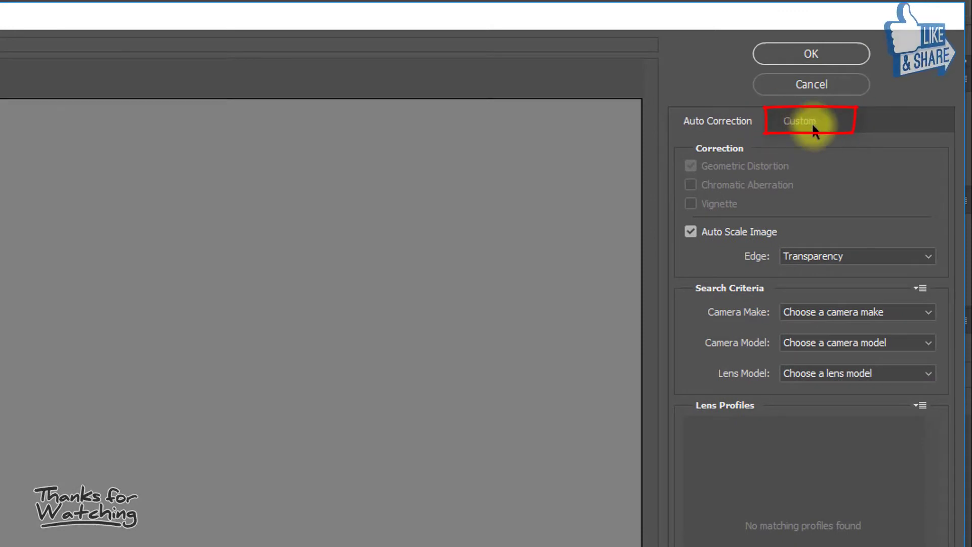
{"action": "left_click", "coordinate": [816, 124]}
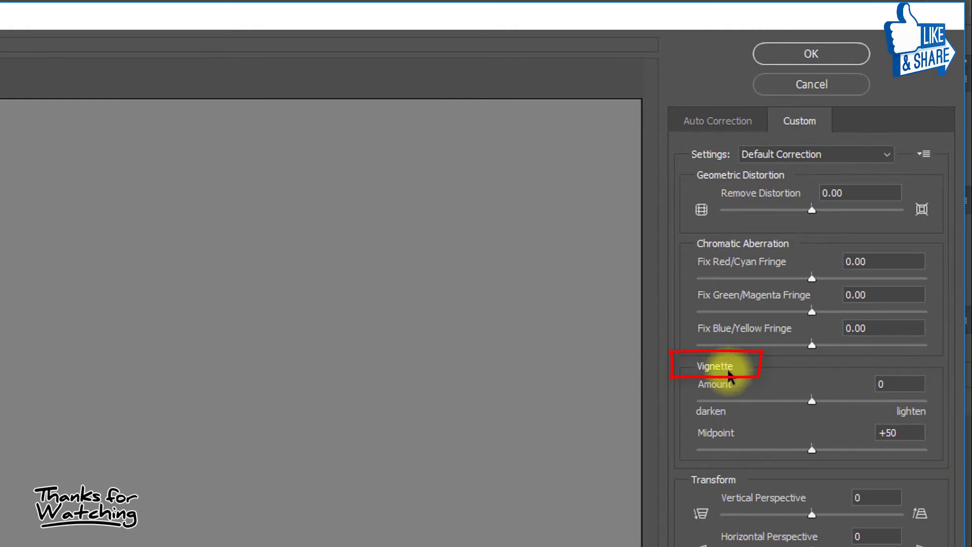
{"action": "left_click_drag", "start_coordinate": [812, 400], "coordinate": [697, 400]}
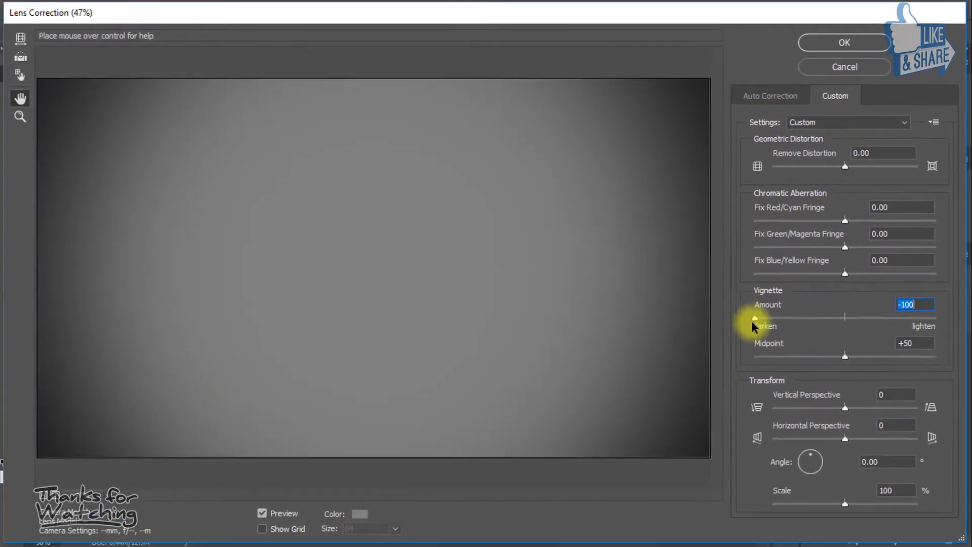
{"action": "left_click_drag", "start_coordinate": [846, 356], "coordinate": [770, 358]}
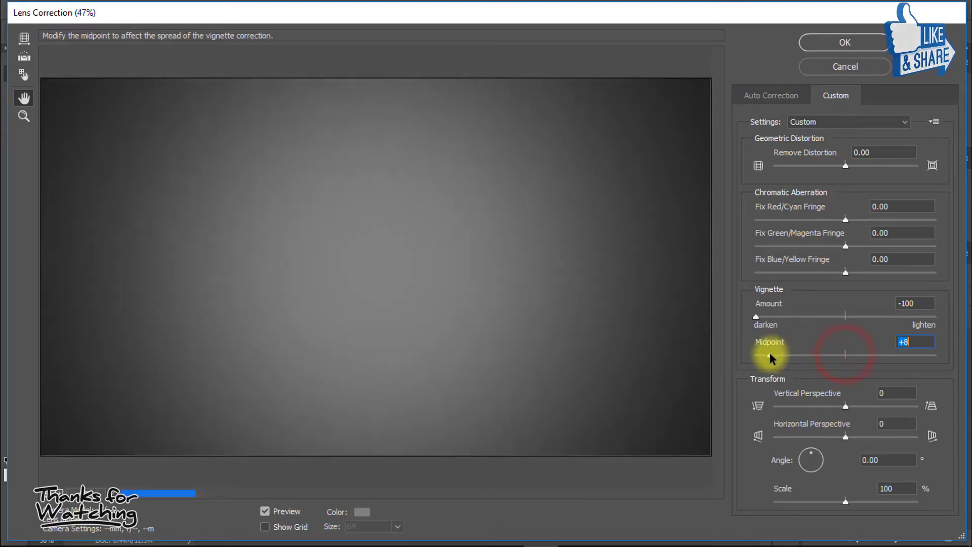
{"action": "left_click", "coordinate": [918, 343]}
{"action": "type", "text": "10"}
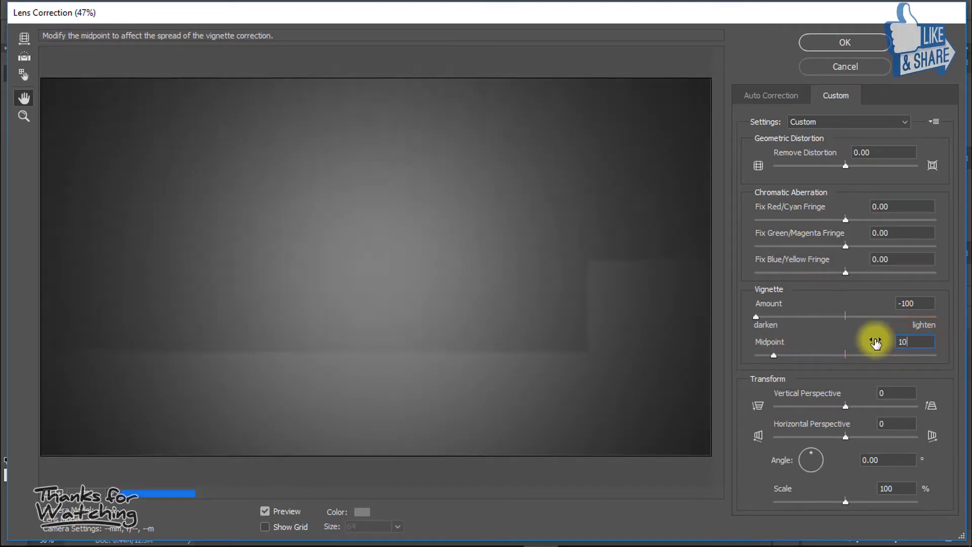
{"action": "left_click", "coordinate": [775, 356]}
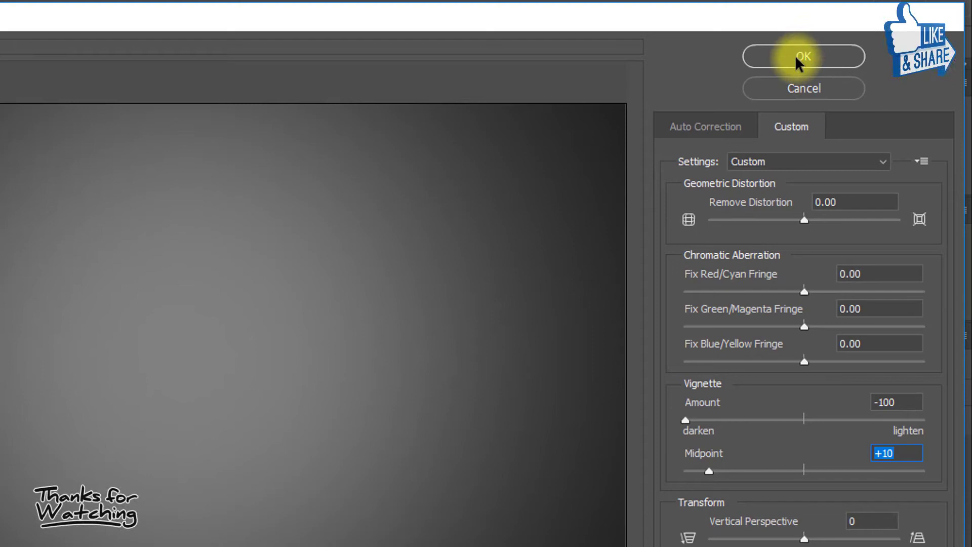
{"action": "left_click", "coordinate": [796, 56]}
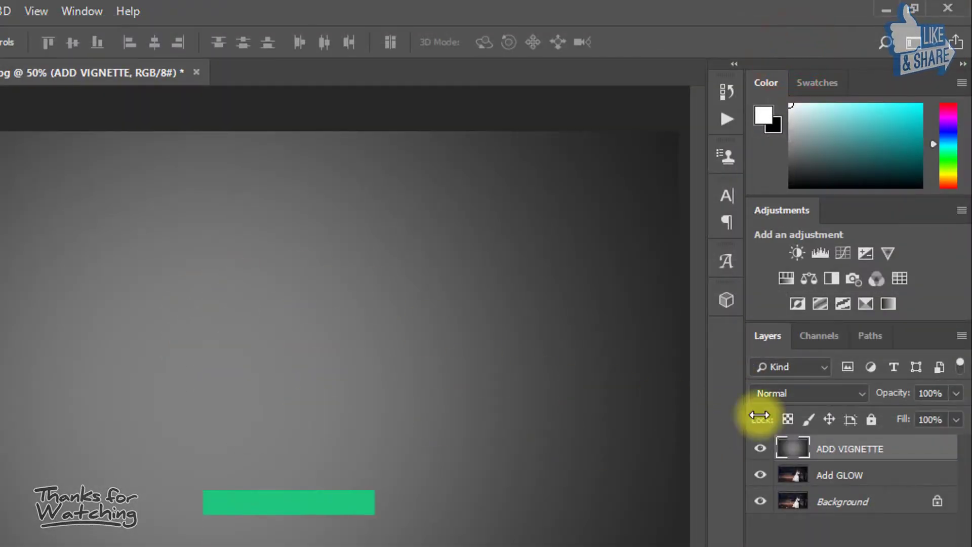
{"action": "left_click", "coordinate": [793, 392]}
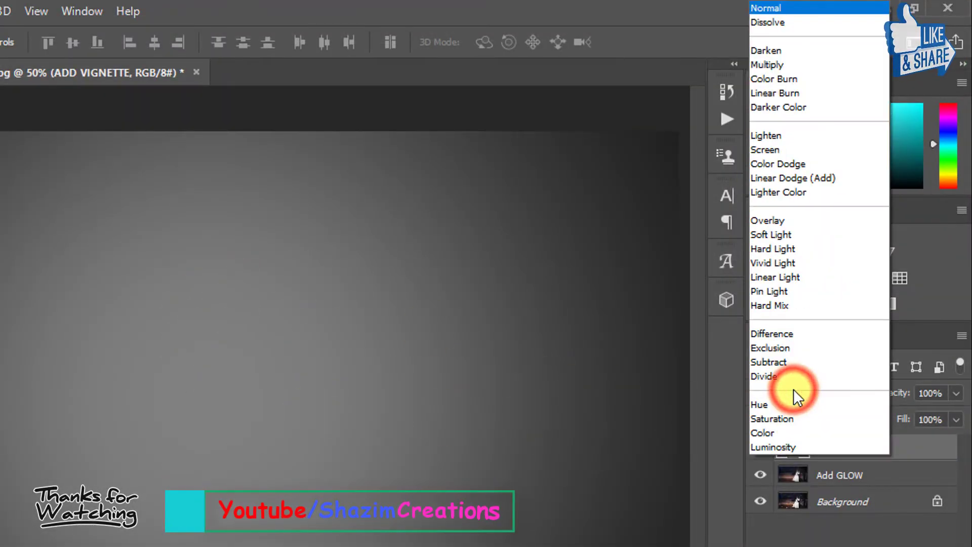
{"action": "left_click", "coordinate": [812, 248]}
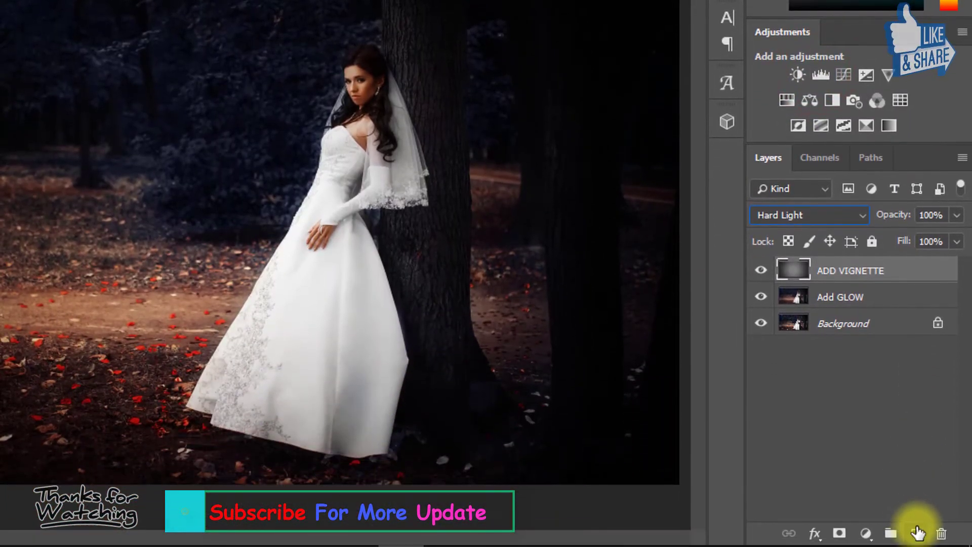
Create an ADD SMOKE layer, render Clouds into it, and set its blend mode to Screen
{"action": "left_click", "coordinate": [918, 533]}
{"action": "double_click", "coordinate": [826, 270]}
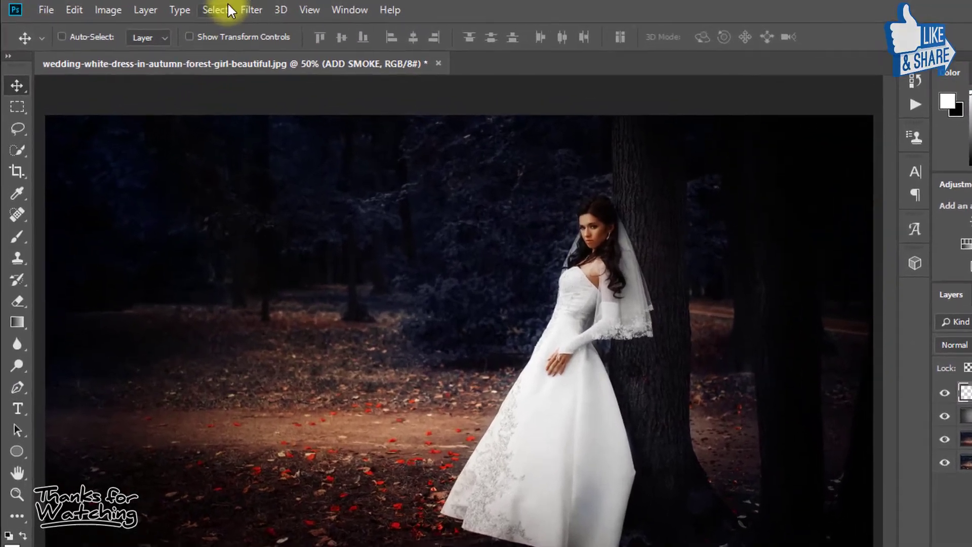
{"action": "left_click", "coordinate": [217, 9]}
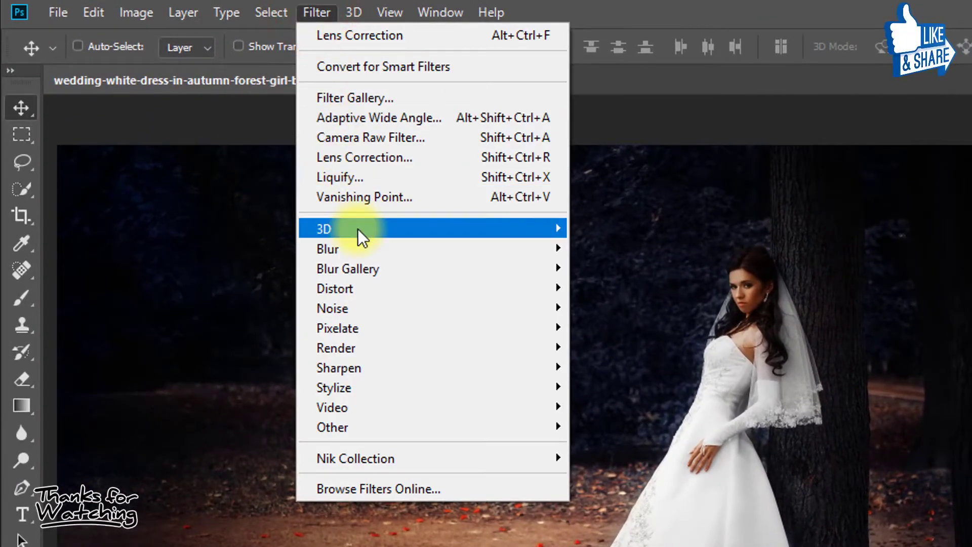
{"action": "mouse_move", "coordinate": [464, 349]}
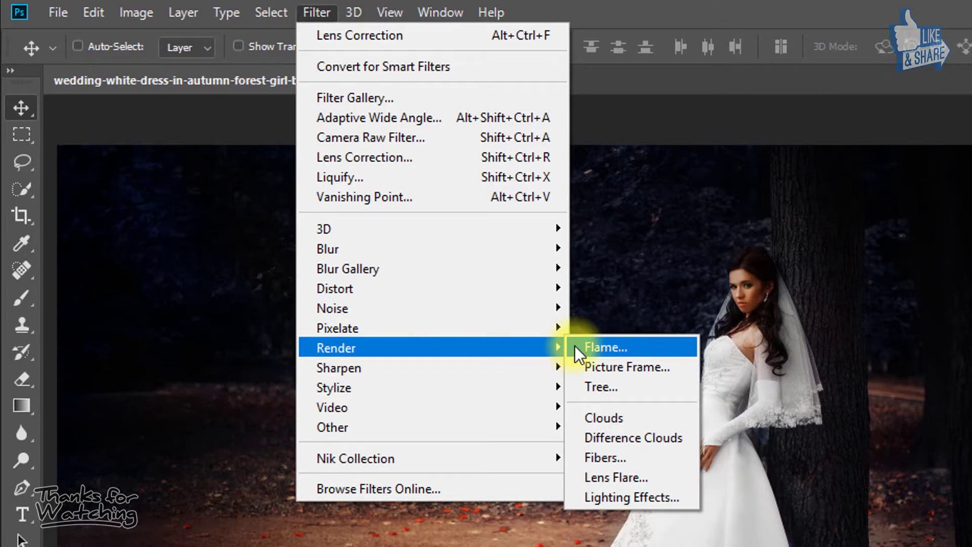
{"action": "left_click", "coordinate": [609, 414]}
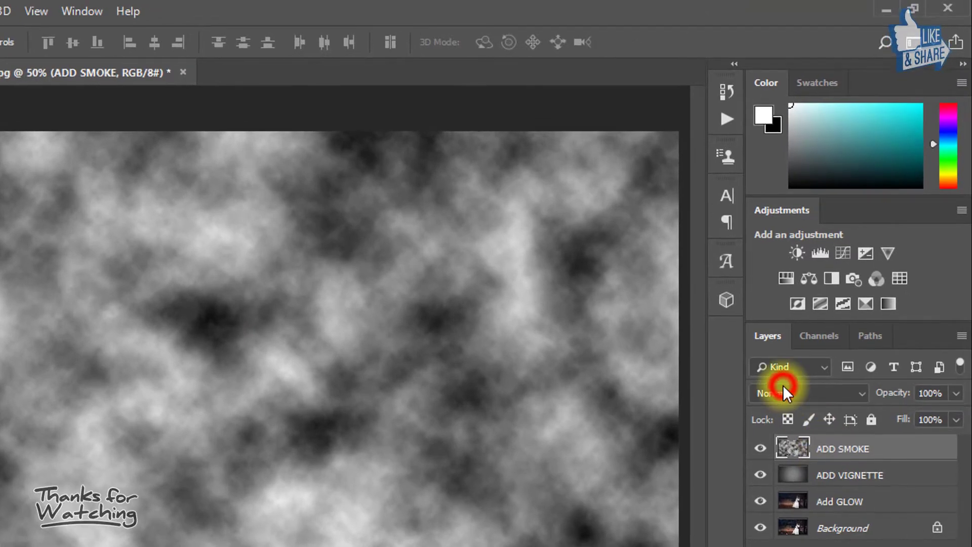
{"action": "left_click", "coordinate": [783, 385]}
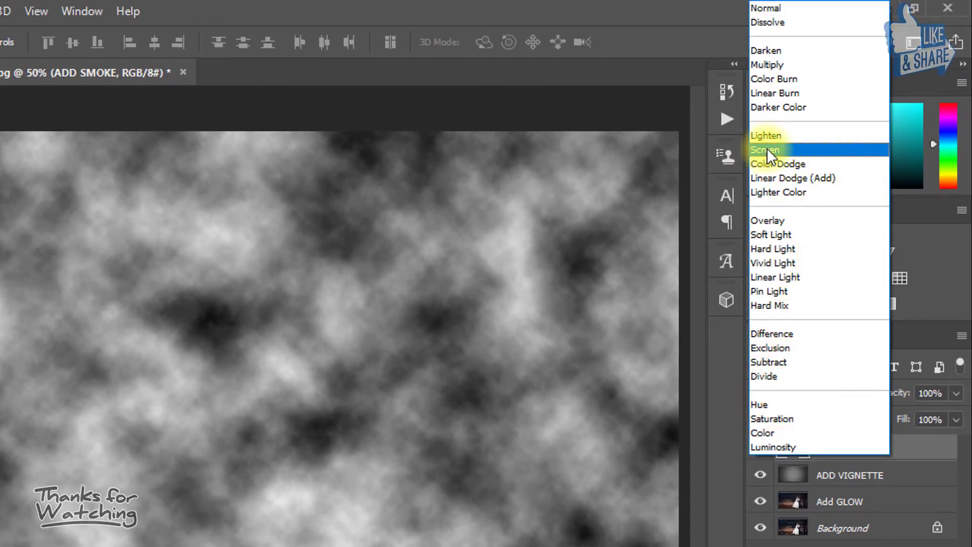
{"action": "left_click", "coordinate": [767, 148]}
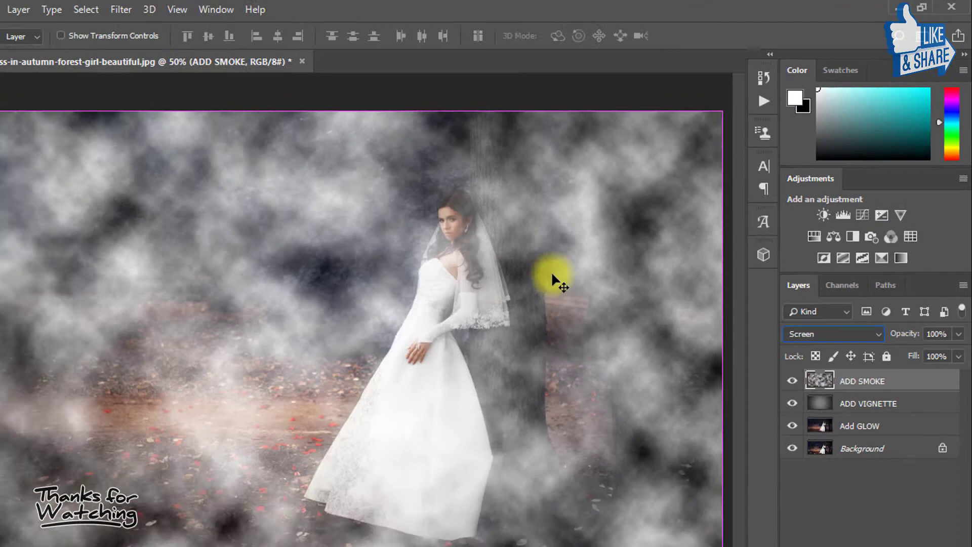
Scale the smoke clouds proportionally to about 380% and reposition them around the bride
{"action": "key", "text": "ctrl+t"}
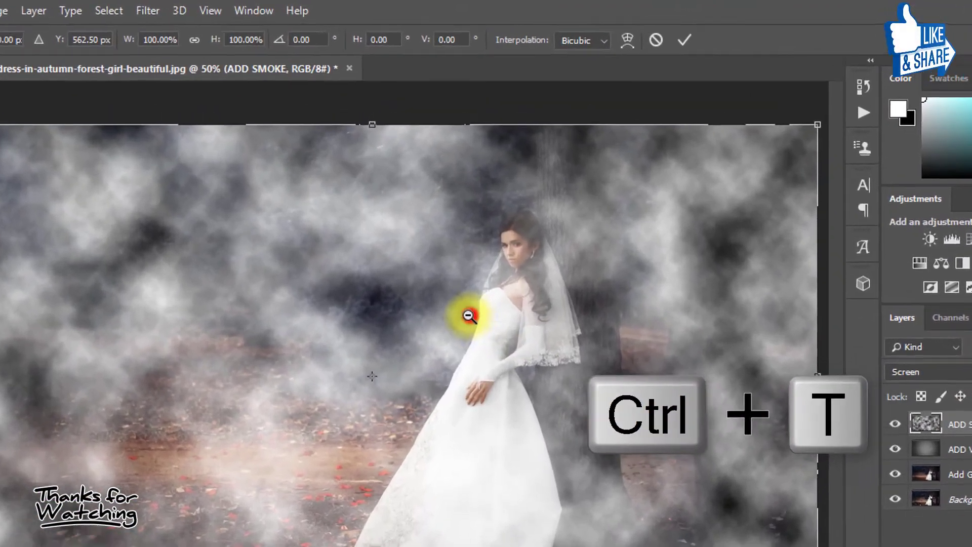
{"action": "left_click", "coordinate": [469, 316]}
{"action": "left_click", "coordinate": [195, 39]}
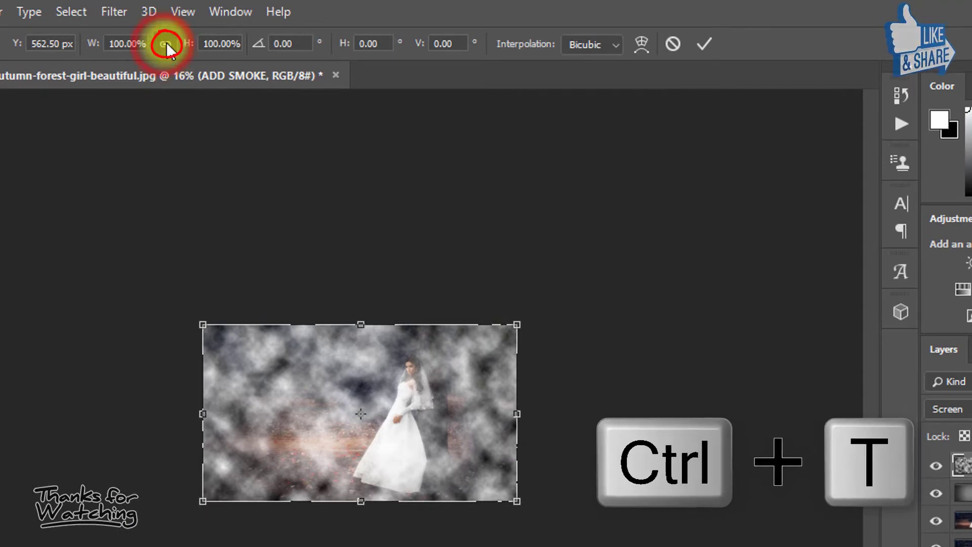
{"action": "left_click_drag", "start_coordinate": [92, 43], "coordinate": [340, 44]}
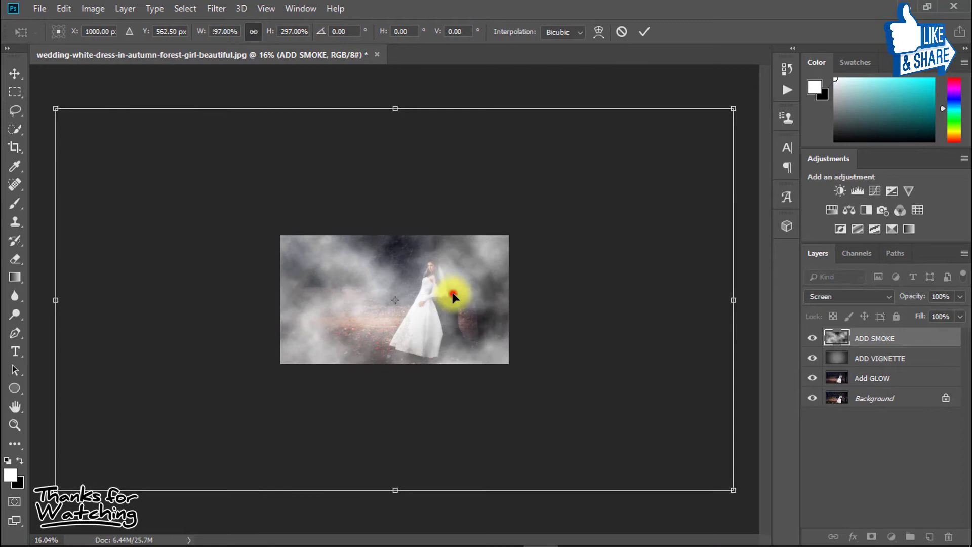
{"action": "left_click_drag", "start_coordinate": [452, 296], "coordinate": [551, 250]}
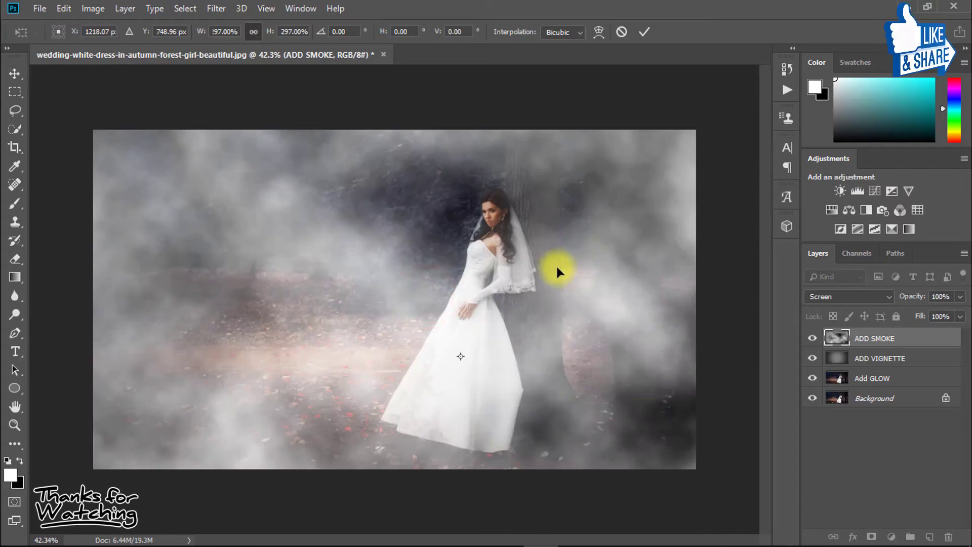
{"action": "left_click_drag", "start_coordinate": [198, 33], "coordinate": [240, 32]}
{"action": "left_click_drag", "start_coordinate": [437, 271], "coordinate": [458, 307]}
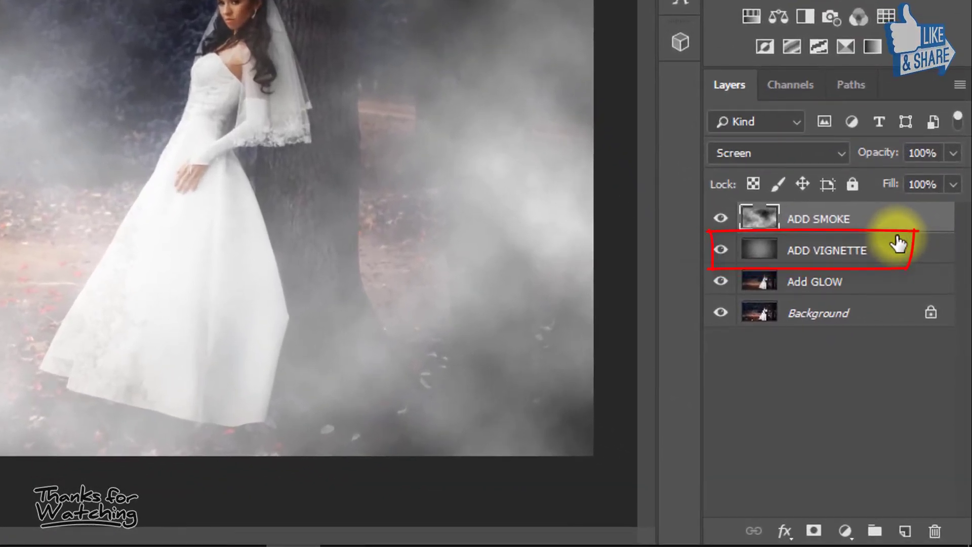
Duplicate ADD VIGNETTE, move the copy above ADD SMOKE, and blend it as Overlay at 80% opacity
{"action": "left_click", "coordinate": [816, 250]}
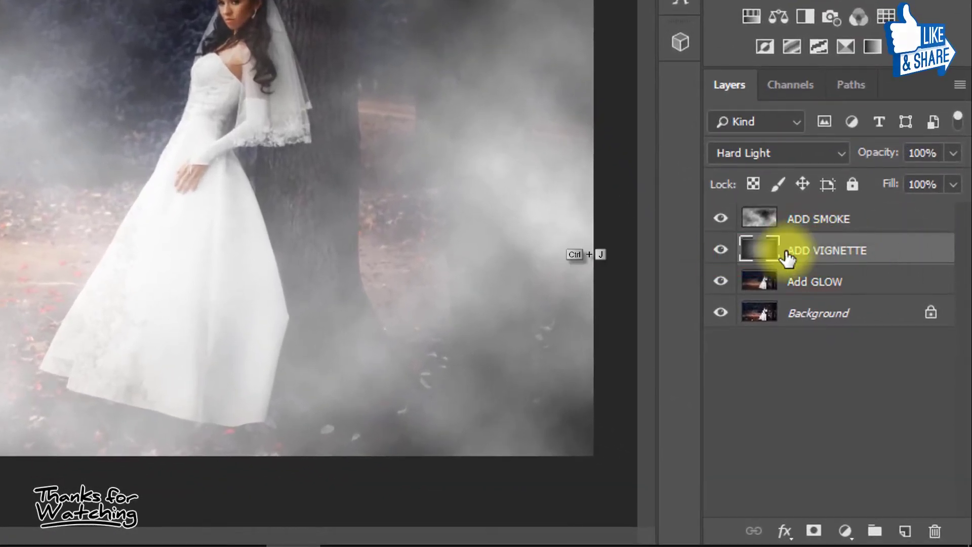
{"action": "key", "text": "ctrl+j"}
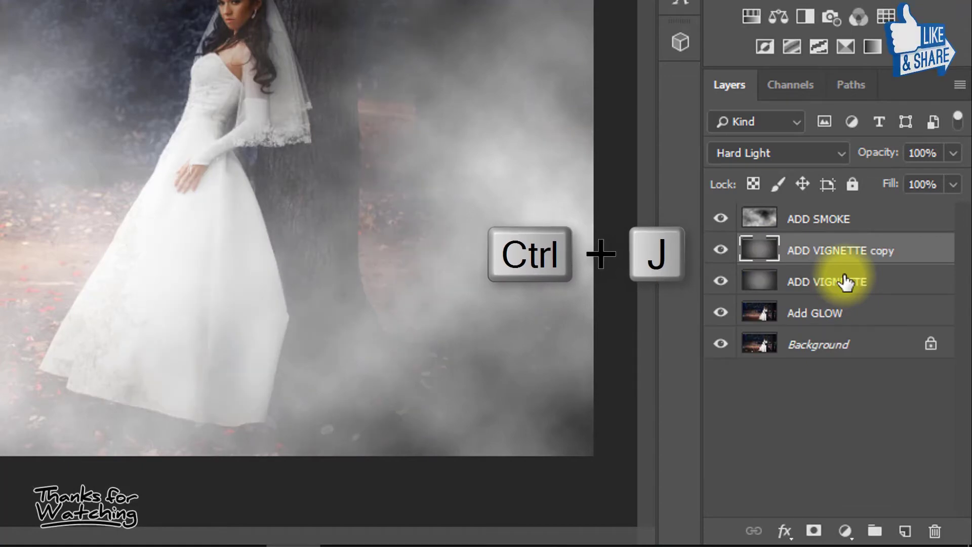
{"action": "left_click", "coordinate": [813, 249]}
{"action": "mouse_move", "coordinate": [813, 253]}
{"action": "left_mouse_down"}
{"action": "mouse_move", "coordinate": [830, 254]}
{"action": "mouse_move", "coordinate": [826, 207]}
{"action": "left_mouse_up"}
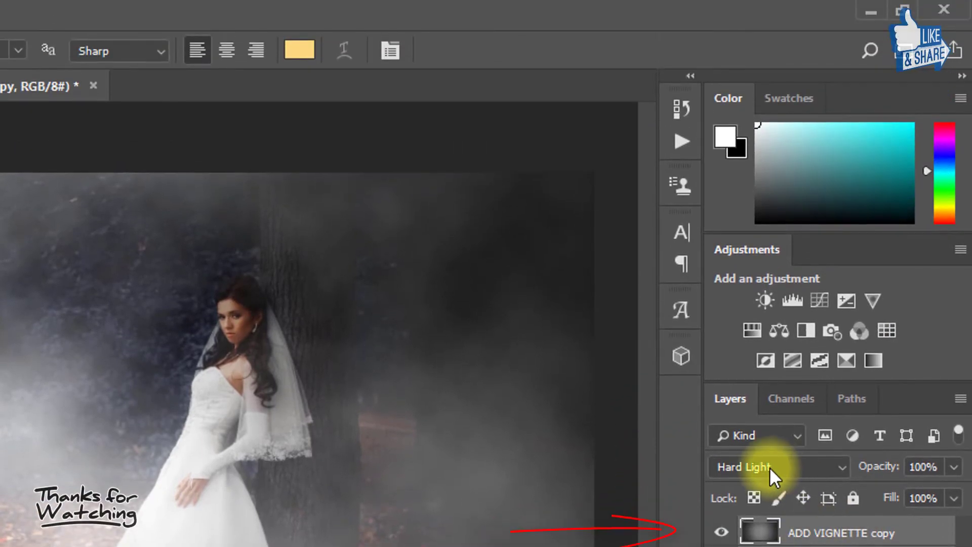
{"action": "left_click", "coordinate": [770, 467]}
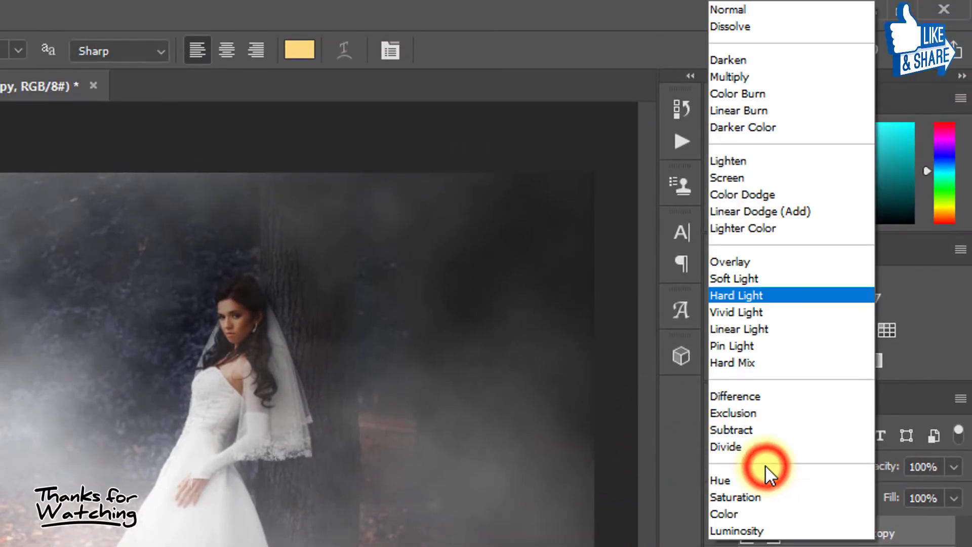
{"action": "left_click", "coordinate": [734, 263]}
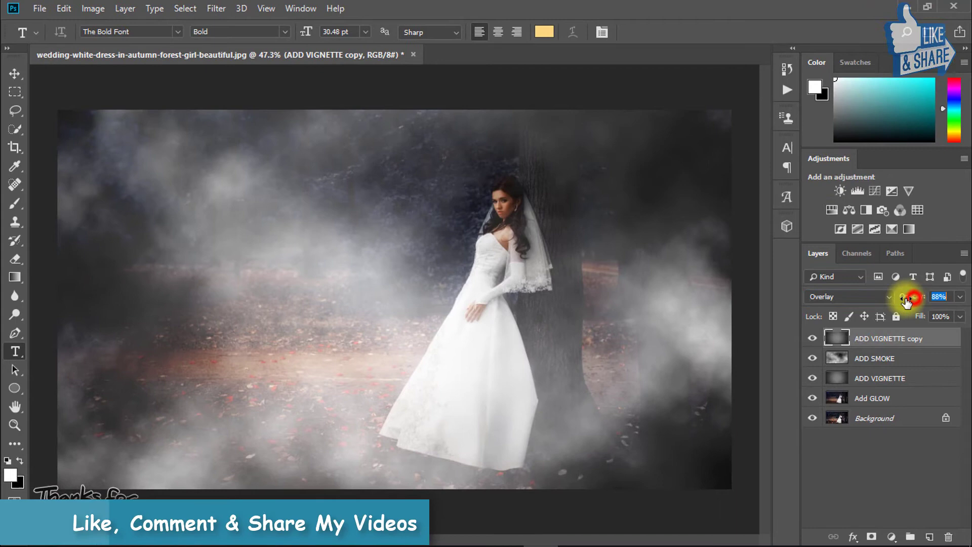
{"action": "left_click_drag", "start_coordinate": [907, 302], "coordinate": [893, 302]}
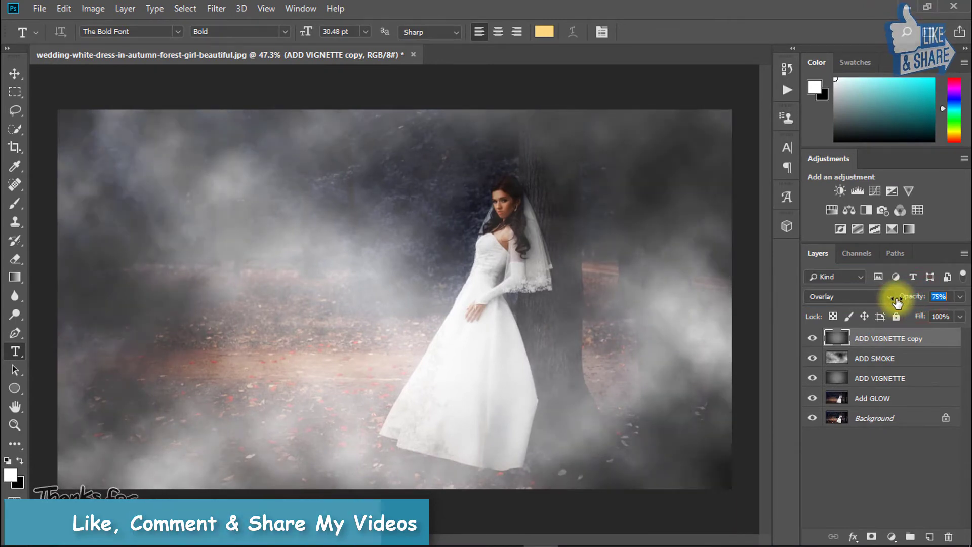
Compare the original Background photo alone against the full set of effect layers
{"action": "scroll", "coordinate": [358, 220], "scroll_direction": "down", "scroll_amount": 1}
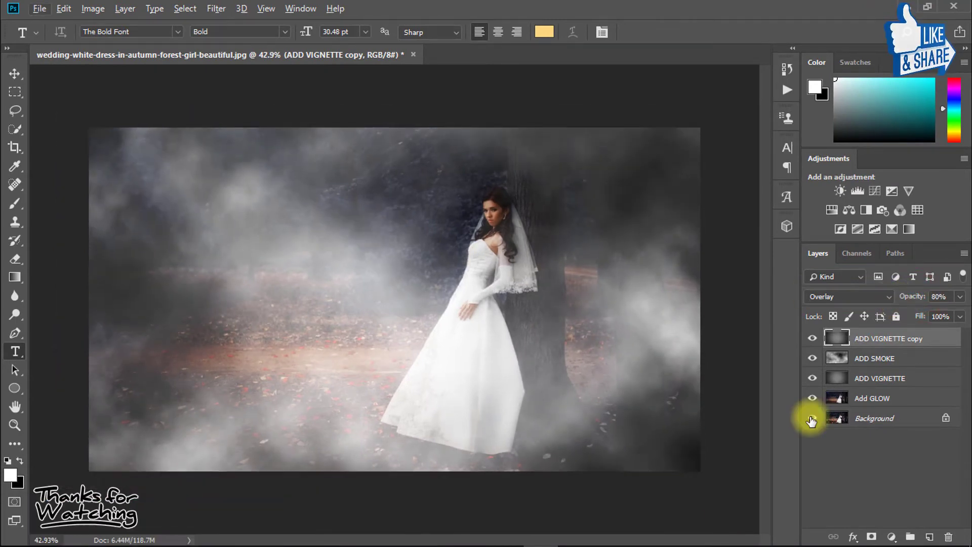
{"action": "left_click", "coordinate": [812, 419], "text": "alt"}
{"action": "left_click", "coordinate": [811, 419], "text": "alt"}
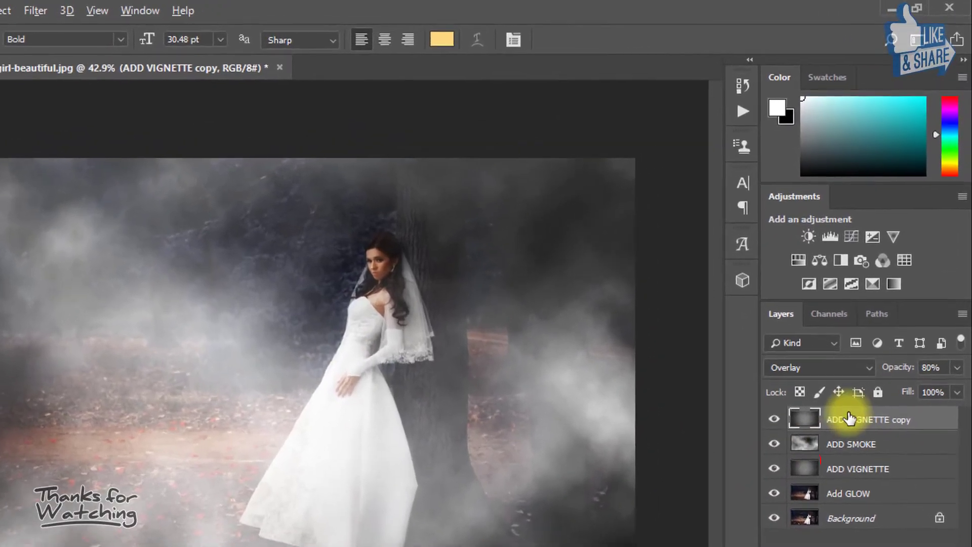
Drag the ADD SMOKE clouds into a better spot around the bride and set opacity to 90%
{"action": "left_click", "coordinate": [873, 361]}
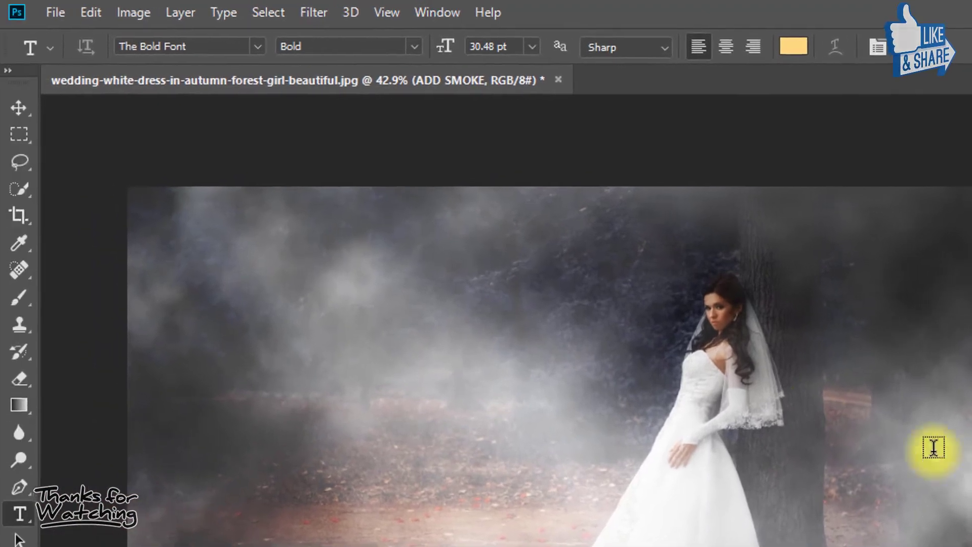
{"action": "left_click", "coordinate": [23, 107]}
{"action": "left_click_drag", "start_coordinate": [726, 403], "coordinate": [132, 387]}
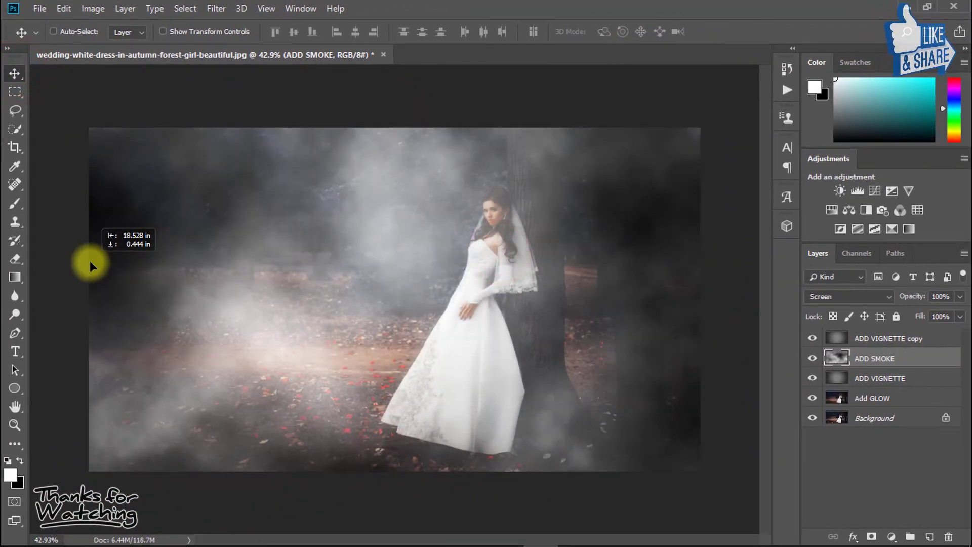
{"action": "left_click_drag", "start_coordinate": [90, 265], "coordinate": [86, 263]}
{"action": "left_click_drag", "start_coordinate": [499, 264], "coordinate": [560, 278]}
{"action": "left_click_drag", "start_coordinate": [364, 262], "coordinate": [408, 304]}
{"action": "left_click_drag", "start_coordinate": [569, 329], "coordinate": [534, 317]}
{"action": "left_click_drag", "start_coordinate": [912, 294], "coordinate": [902, 298]}
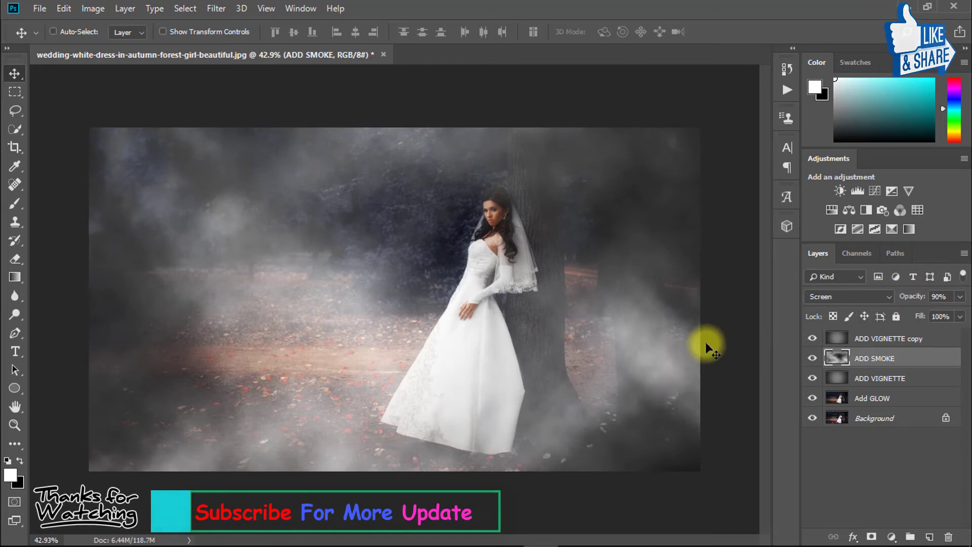
{"action": "key", "text": "alt+bracketright"}
{"action": "left_click", "coordinate": [812, 418], "text": "alt"}
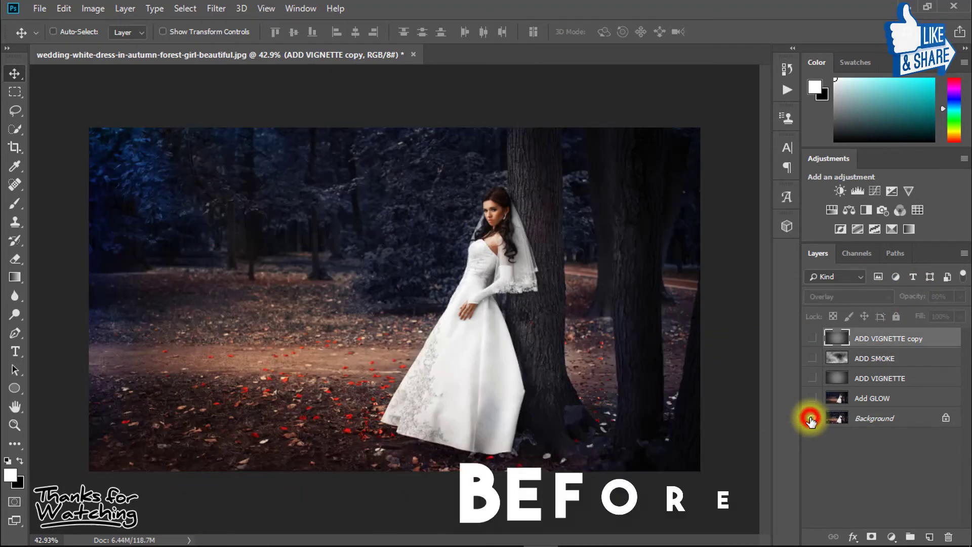
{"action": "left_click", "coordinate": [813, 417], "text": "alt"}
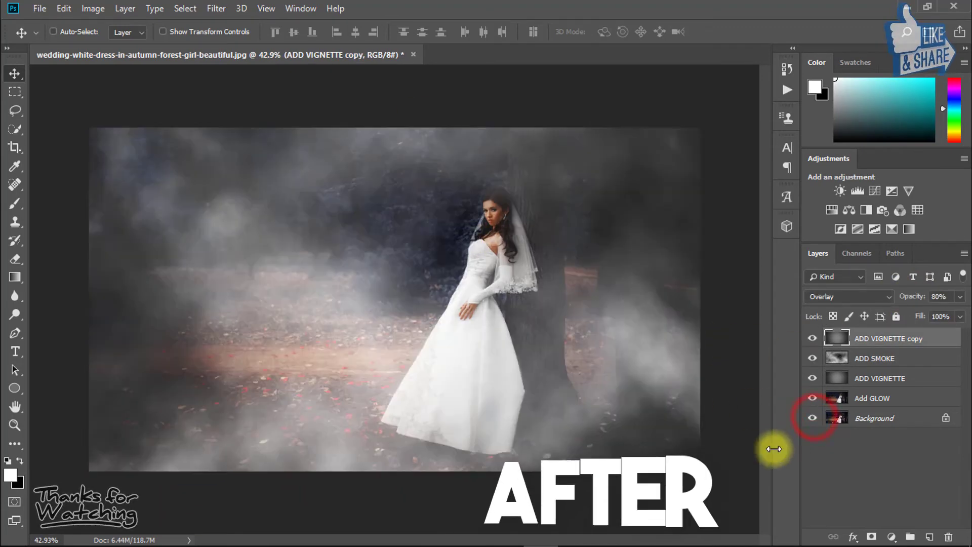
{"action": "left_click_drag", "start_coordinate": [496, 278], "coordinate": [474, 271]}
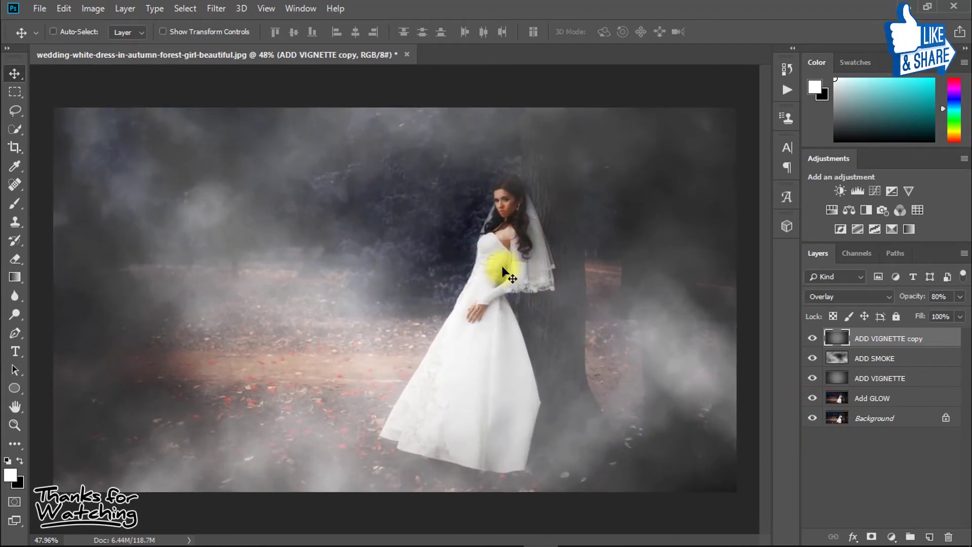